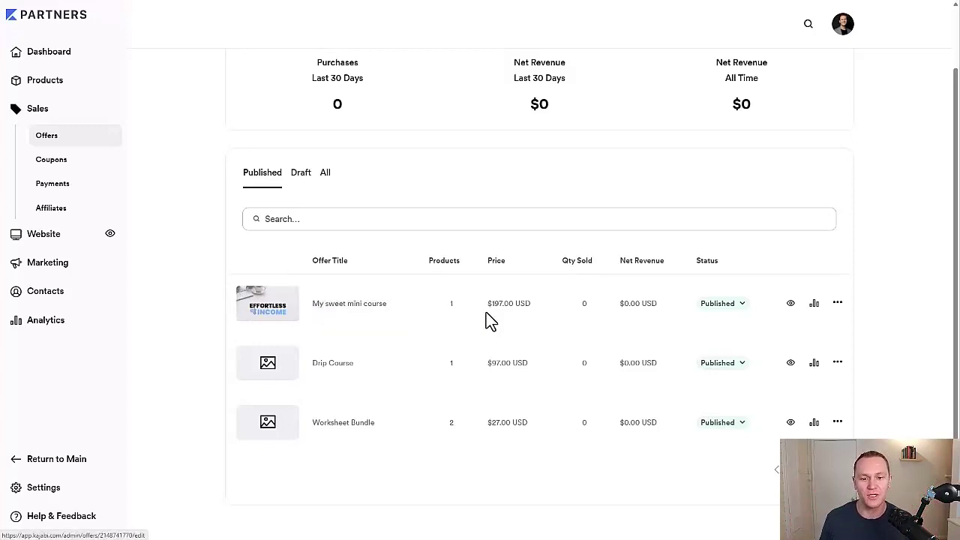
# Duplicate the "My sweet mini course" offer under the name "My sweet mini course - Payment Plan"
pyautogui.moveTo(487, 303); pyautogui.dragTo(527, 303)
pyautogui.click(534, 312)
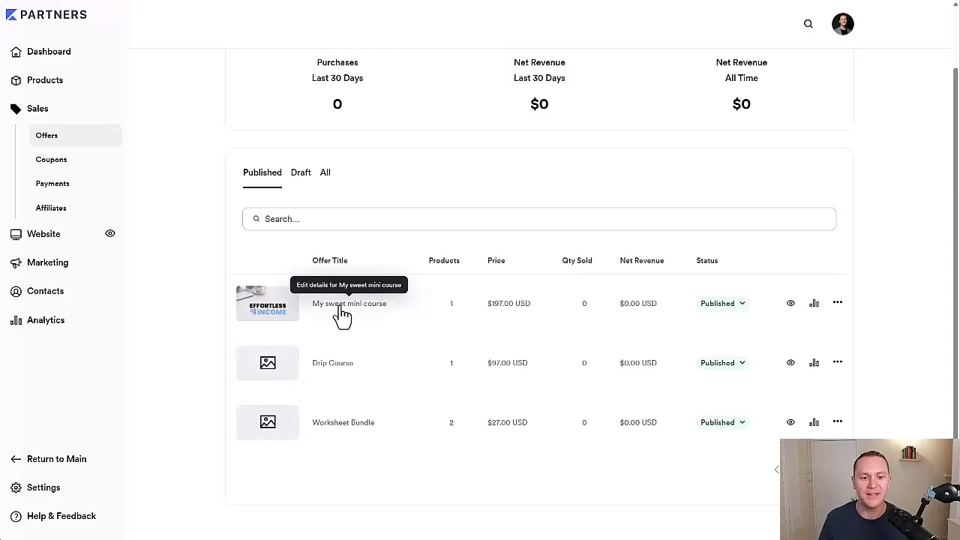
pyautogui.click(835, 307)
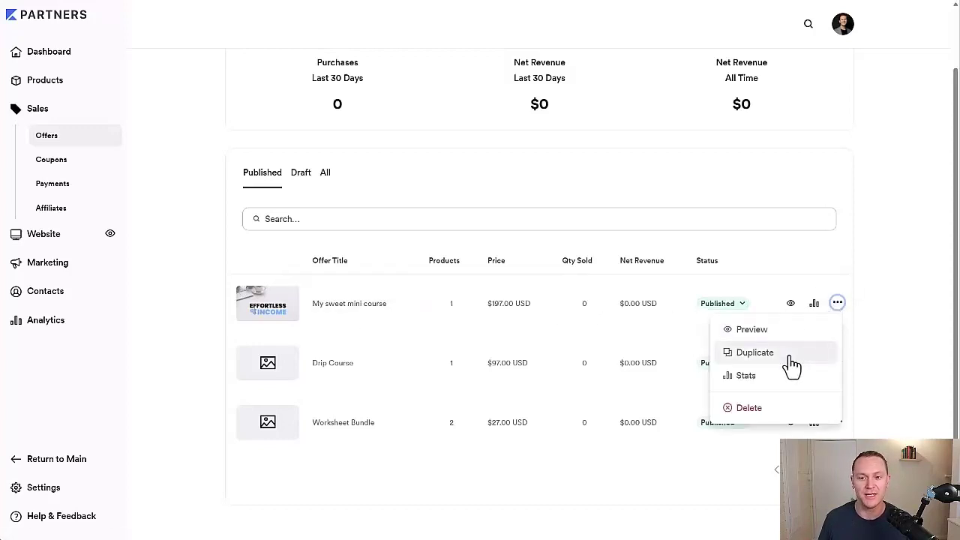
pyautogui.click(754, 352)
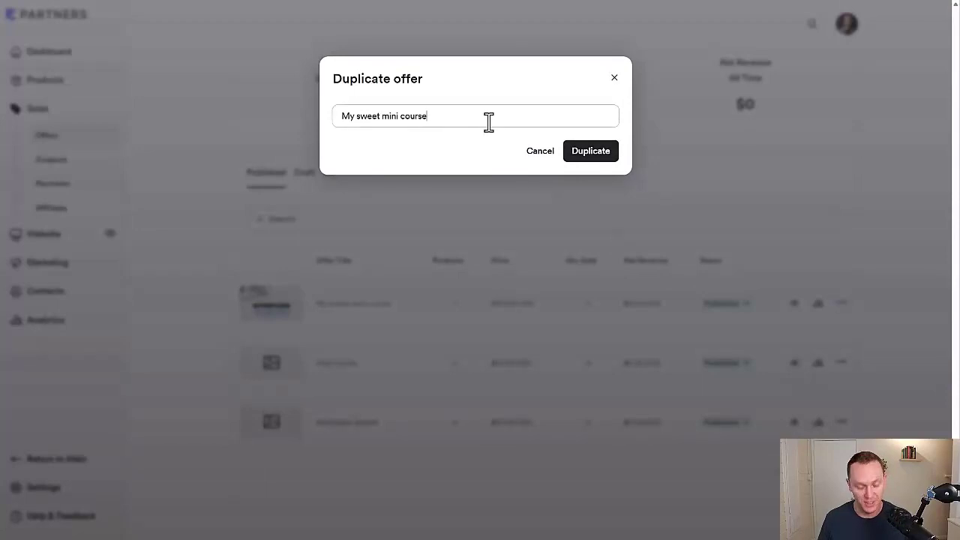
pyautogui.write('- Payment ')
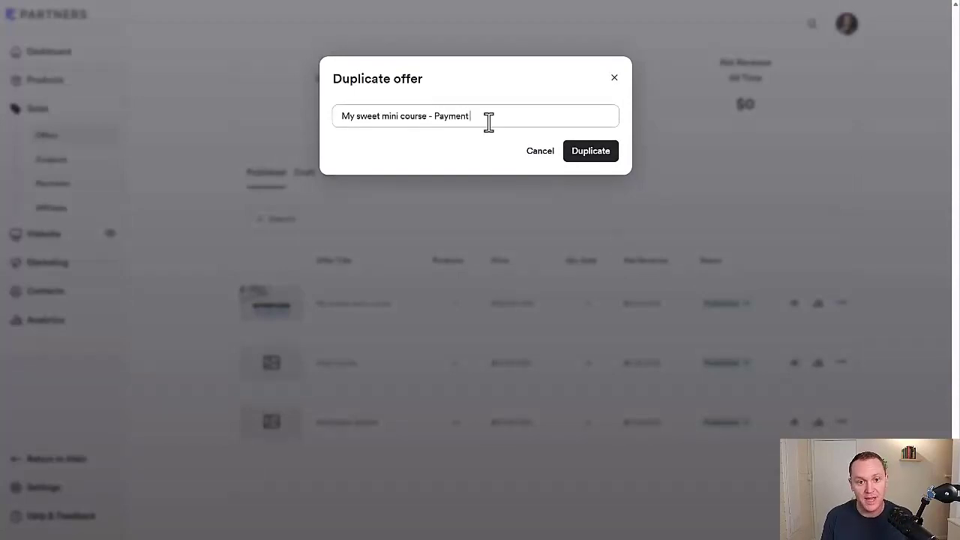
pyautogui.write('Plan')
pyautogui.click(576, 152)
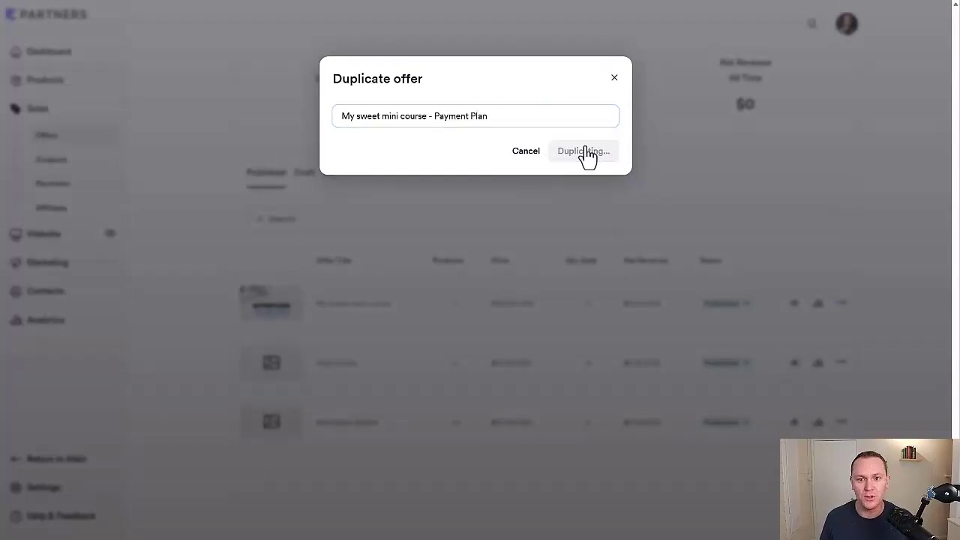
pyautogui.scroll(-3, 204, 197)
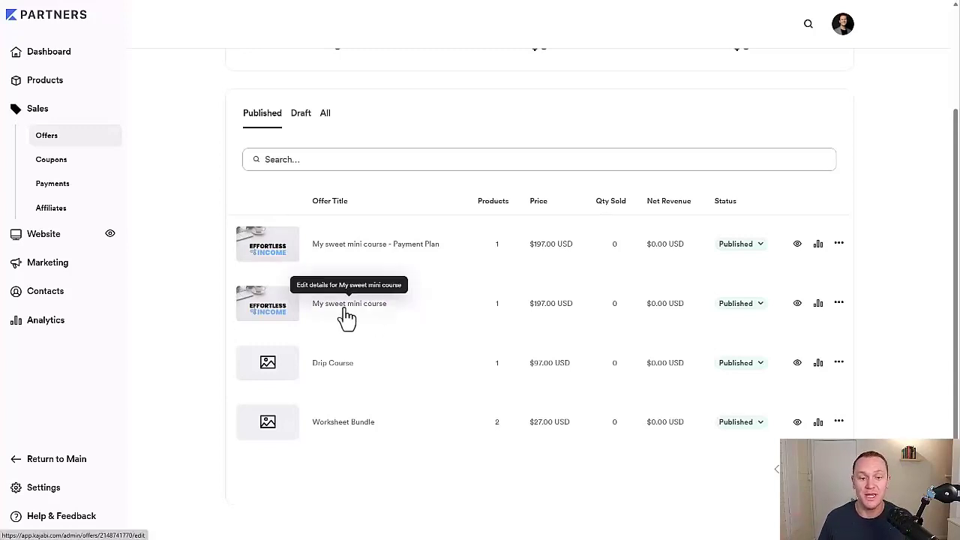
pyautogui.click(838, 303)
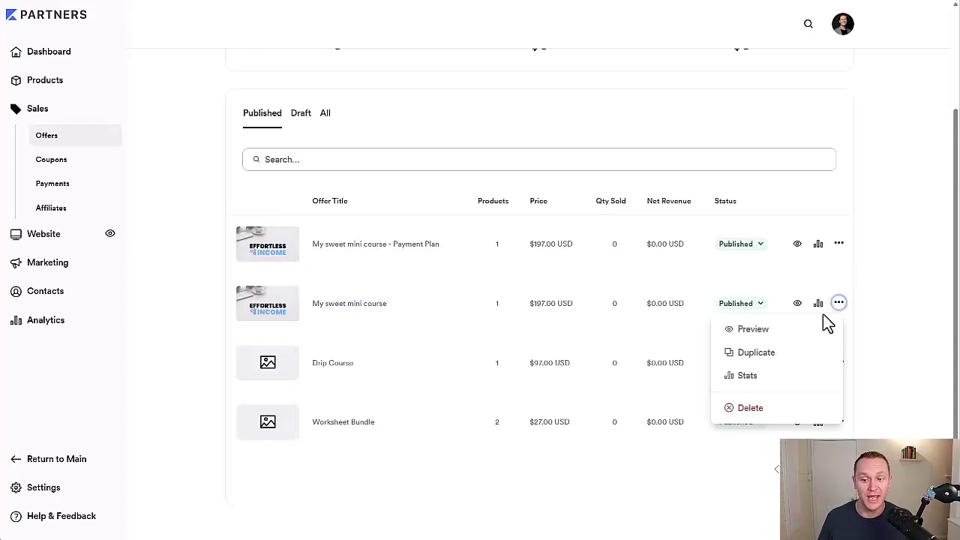
pyautogui.click(892, 311)
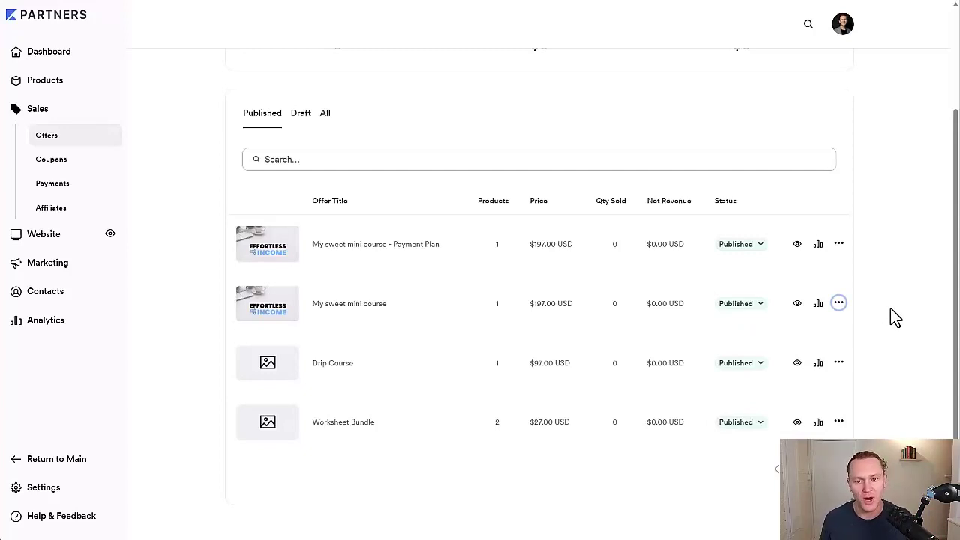
pyautogui.moveTo(530, 304); pyautogui.dragTo(570, 303)
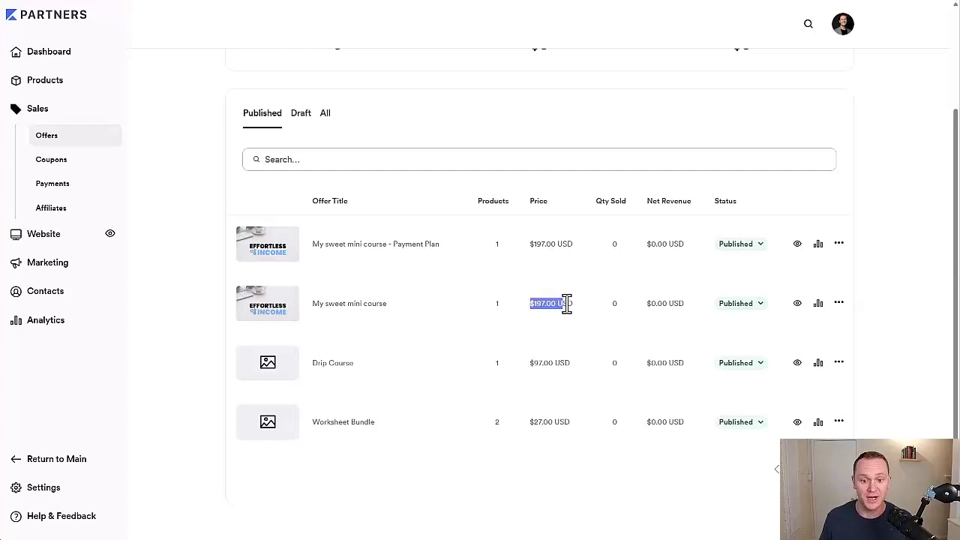
pyautogui.click(578, 303)
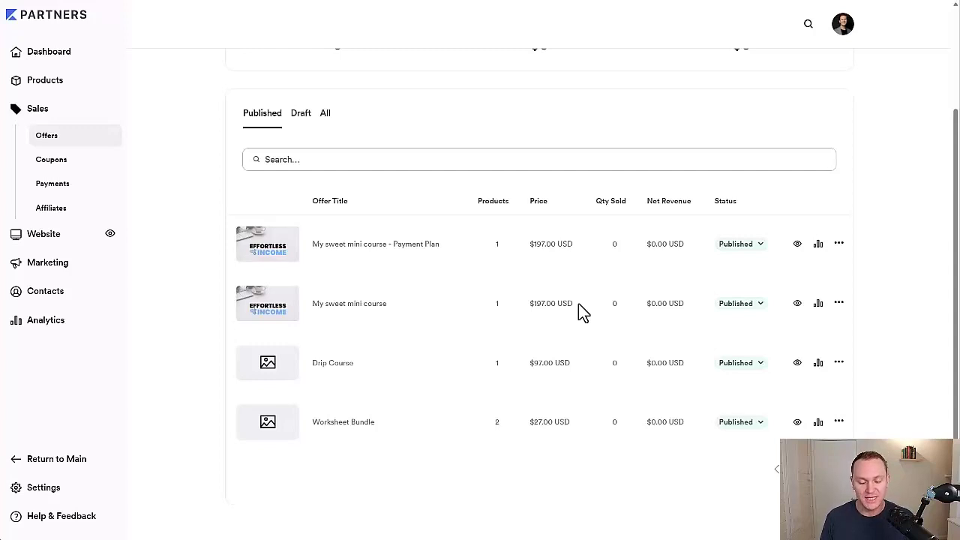
pyautogui.moveTo(532, 244); pyautogui.dragTo(576, 245)
pyautogui.click(576, 245)
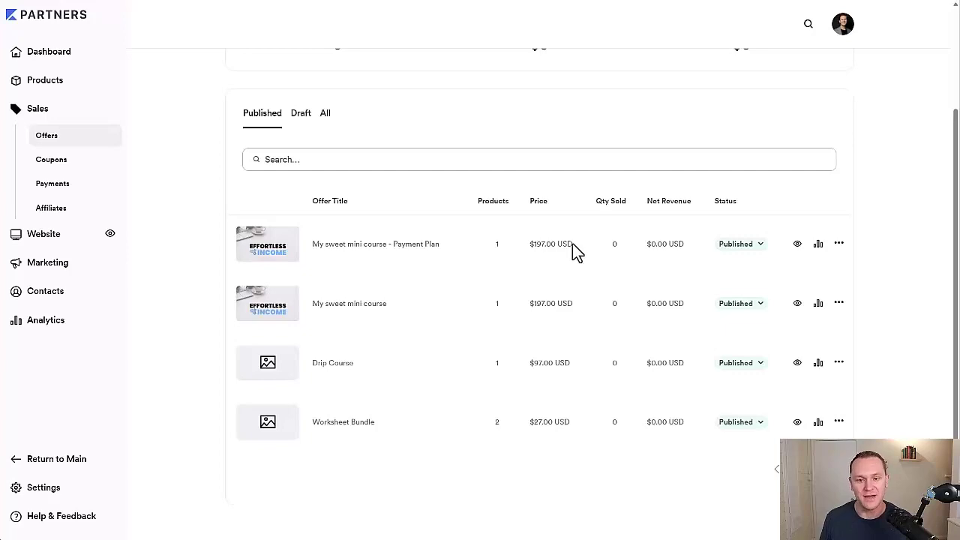
# Open the "My sweet mini course - Payment Plan" offer and bring up its pricing for editing
pyautogui.click(399, 247)
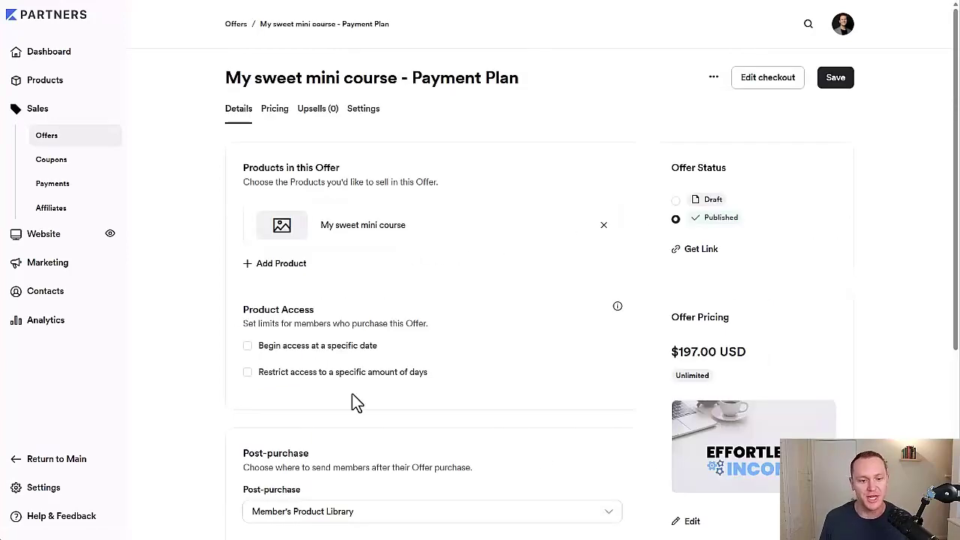
pyautogui.scroll(-1, 325, 150)
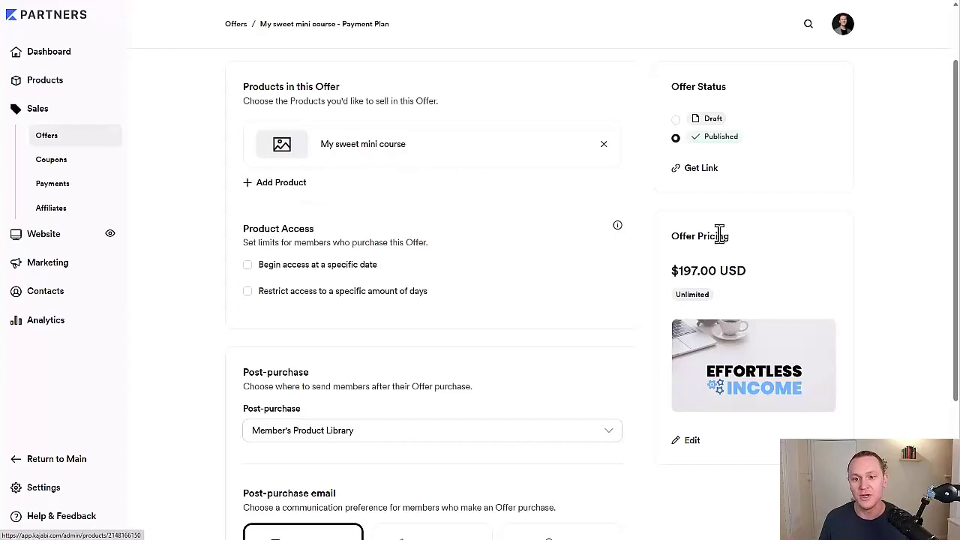
pyautogui.moveTo(725, 235); pyautogui.dragTo(690, 239)
pyautogui.click(763, 237)
pyautogui.scroll(-1, 759, 236)
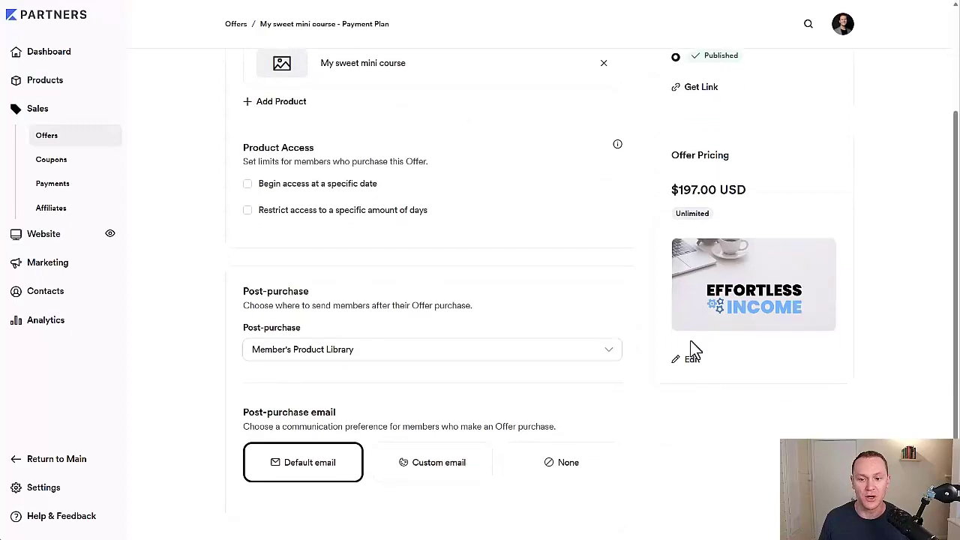
pyautogui.click(681, 364)
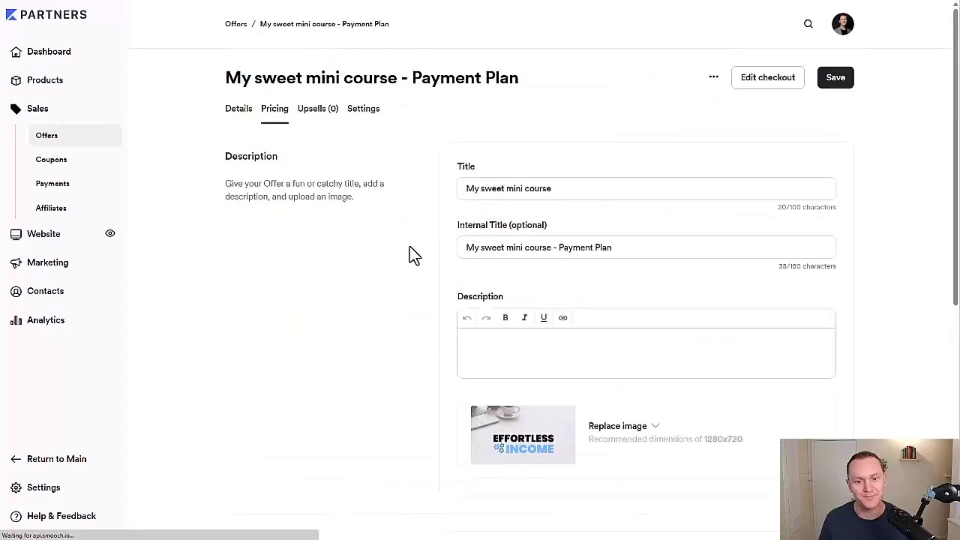
# Review the payment plan offer's title, internal title and price details
pyautogui.click(572, 191)
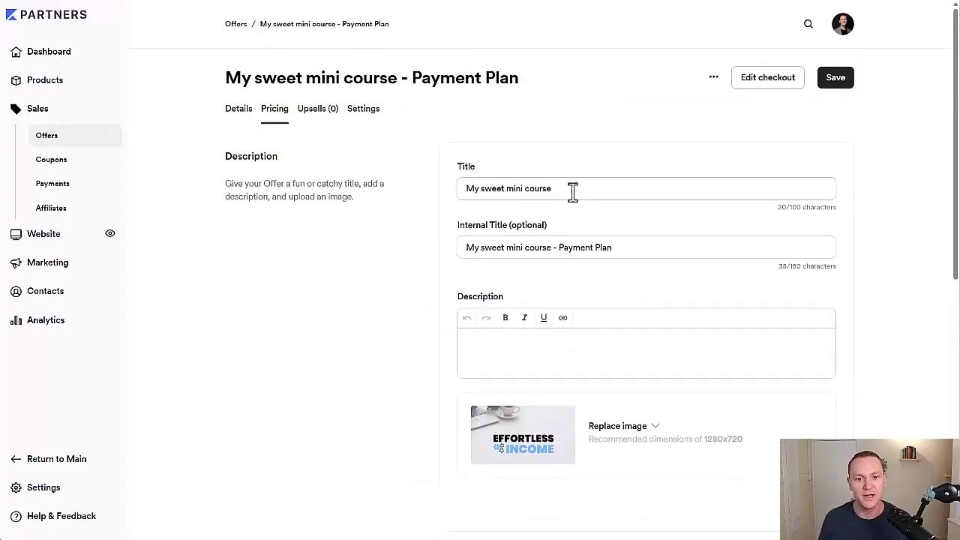
pyautogui.moveTo(567, 191); pyautogui.dragTo(462, 191)
pyautogui.moveTo(457, 228); pyautogui.dragTo(545, 225)
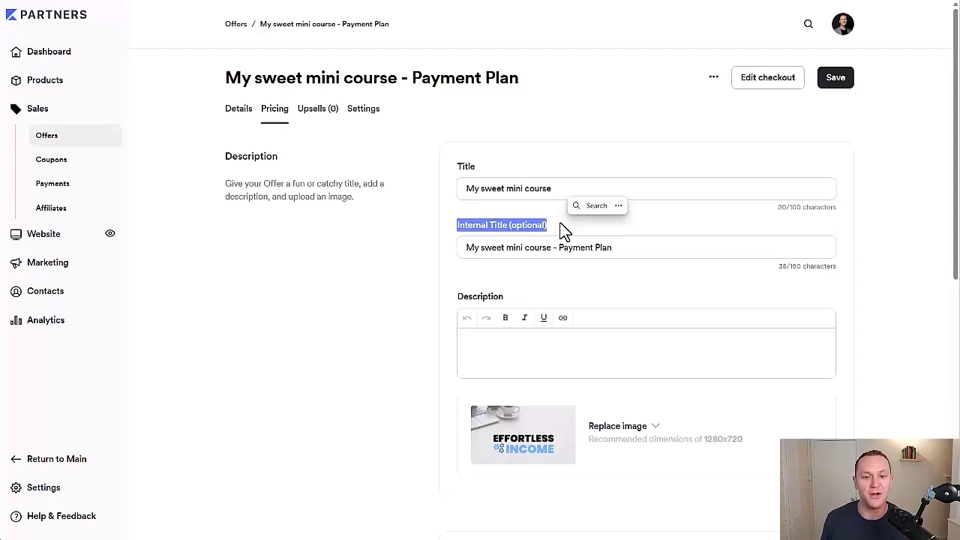
pyautogui.moveTo(562, 191); pyautogui.dragTo(445, 197)
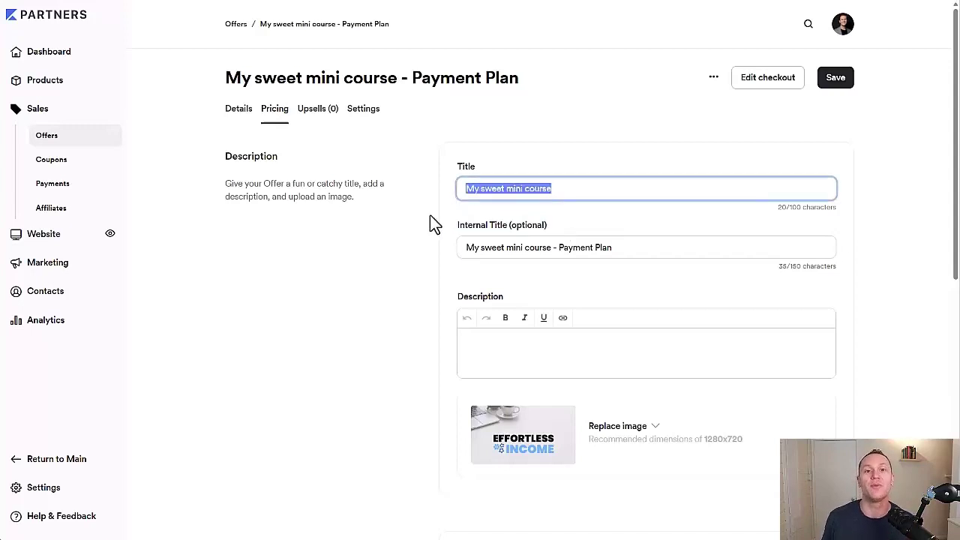
pyautogui.click(430, 214)
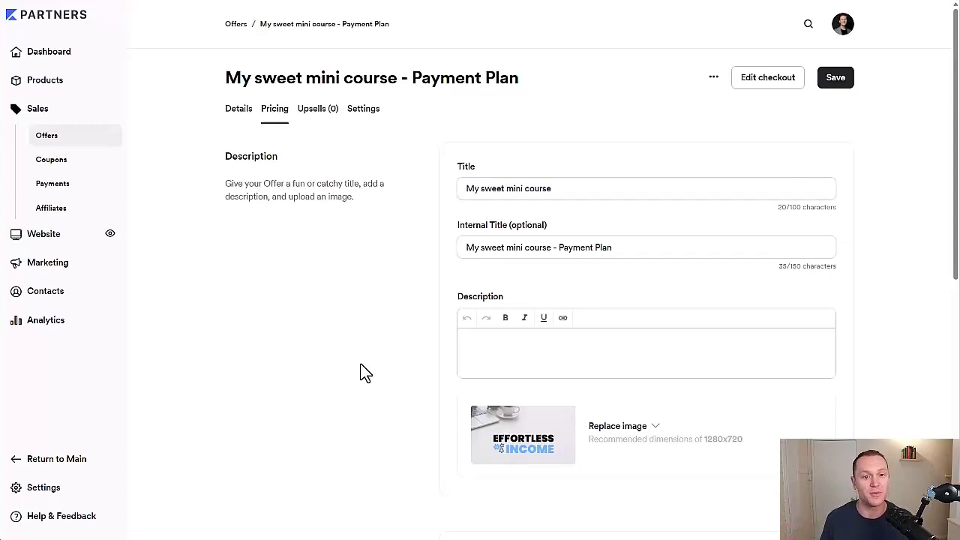
pyautogui.scroll(-5, 381, 306)
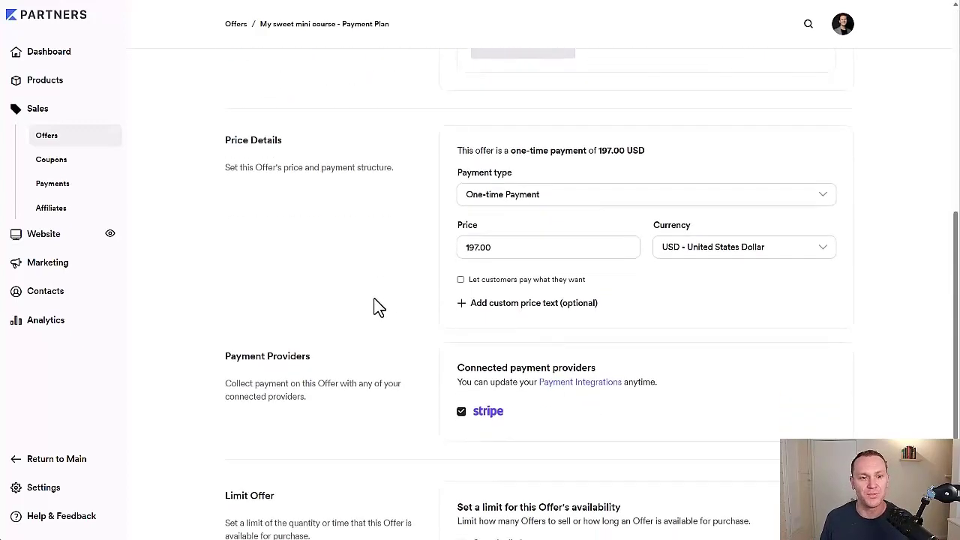
pyautogui.moveTo(306, 147); pyautogui.dragTo(177, 142)
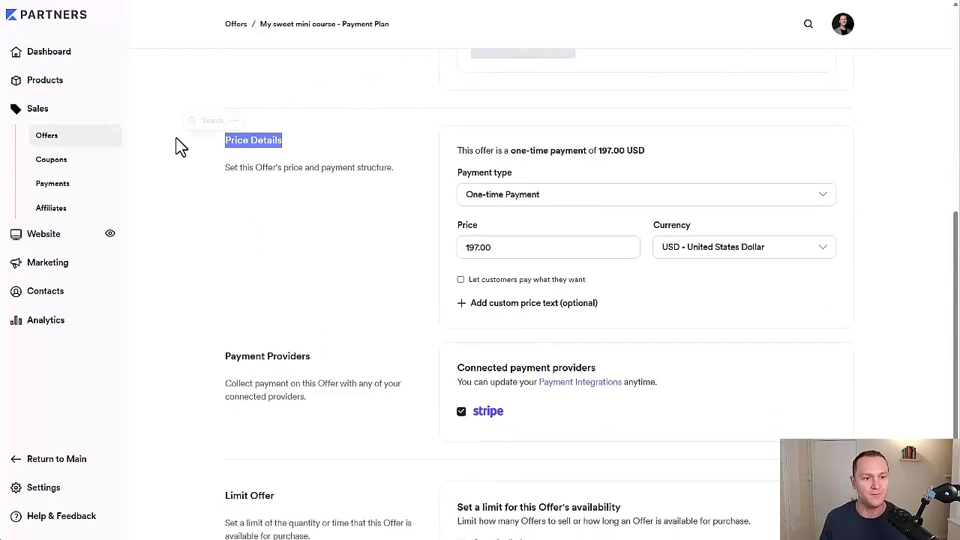
pyautogui.click(214, 213)
pyautogui.moveTo(511, 150); pyautogui.dragTo(655, 165)
pyautogui.click(654, 164)
# Change the offer's payment type to Multiple Payments, with a payment amount of 82 and 3 payments
pyautogui.scroll(-2, 654, 164)
pyautogui.click(546, 119)
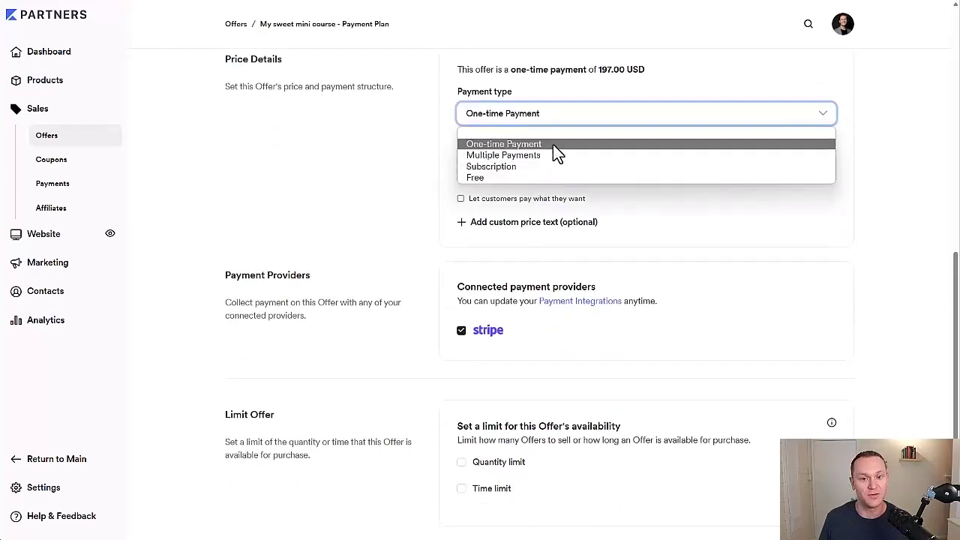
pyautogui.click(553, 156)
pyautogui.click(551, 166)
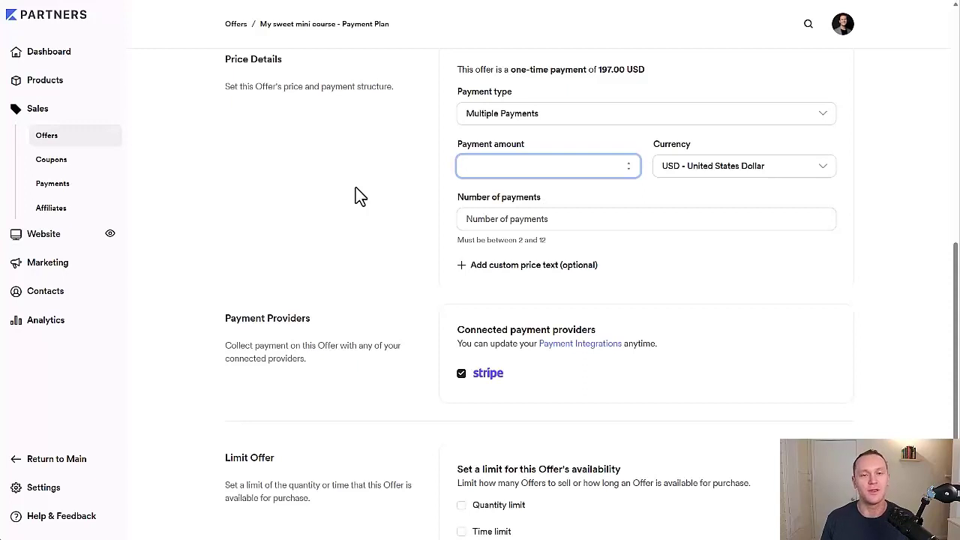
pyautogui.write('82')
pyautogui.click(491, 218)
pyautogui.write('3')
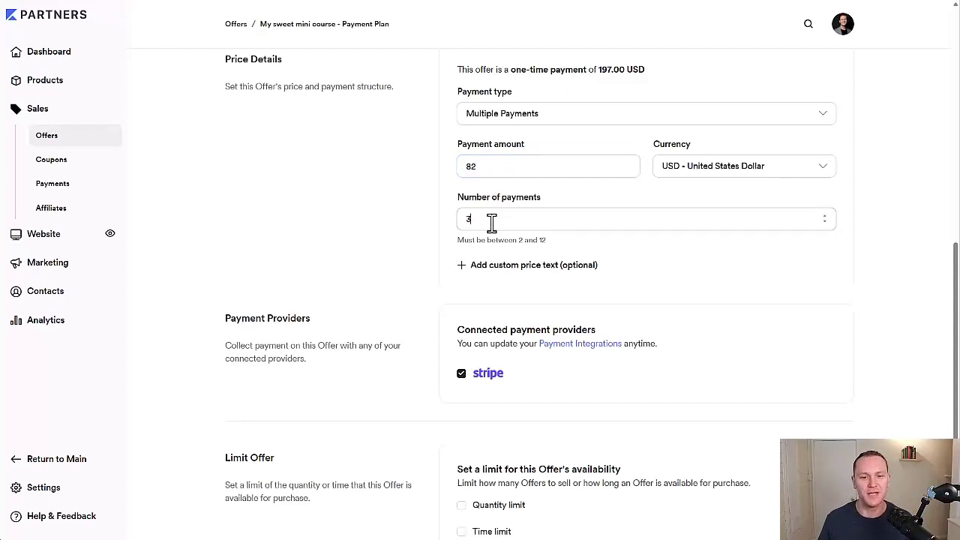
pyautogui.scroll(-1, 417, 221)
pyautogui.scroll(1, 419, 213)
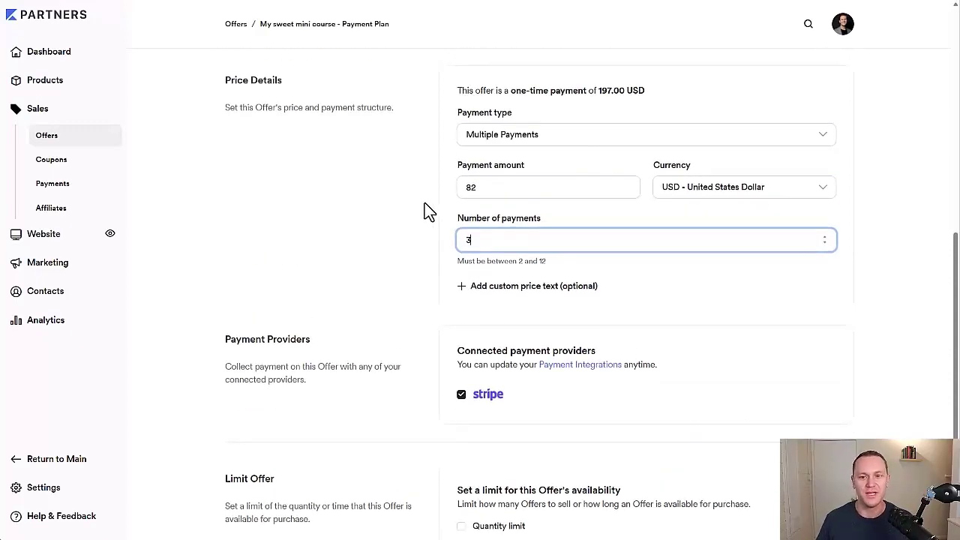
# Add a custom price text to the offer reading "3 Monthly Payments of $82 ($246 total)"
pyautogui.click(505, 289)
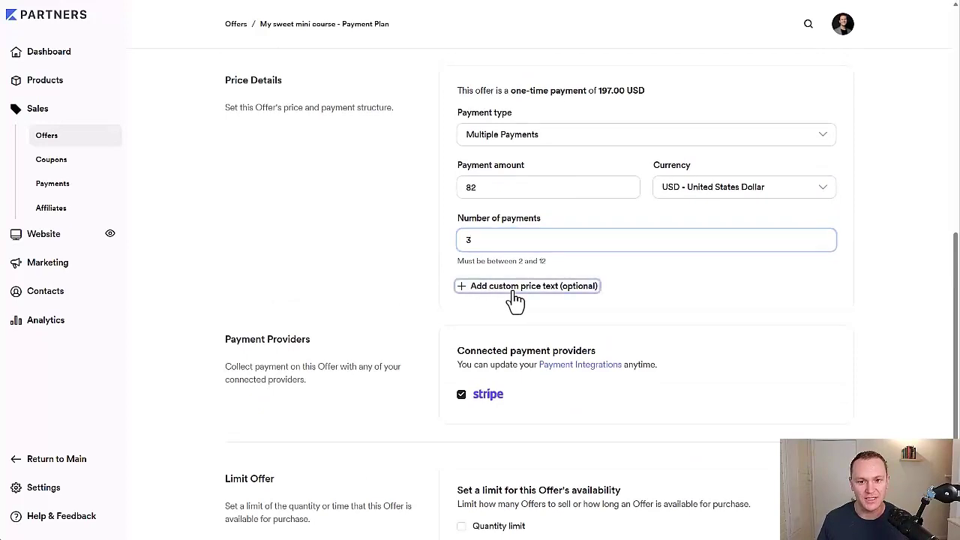
pyautogui.scroll(-2, 420, 315)
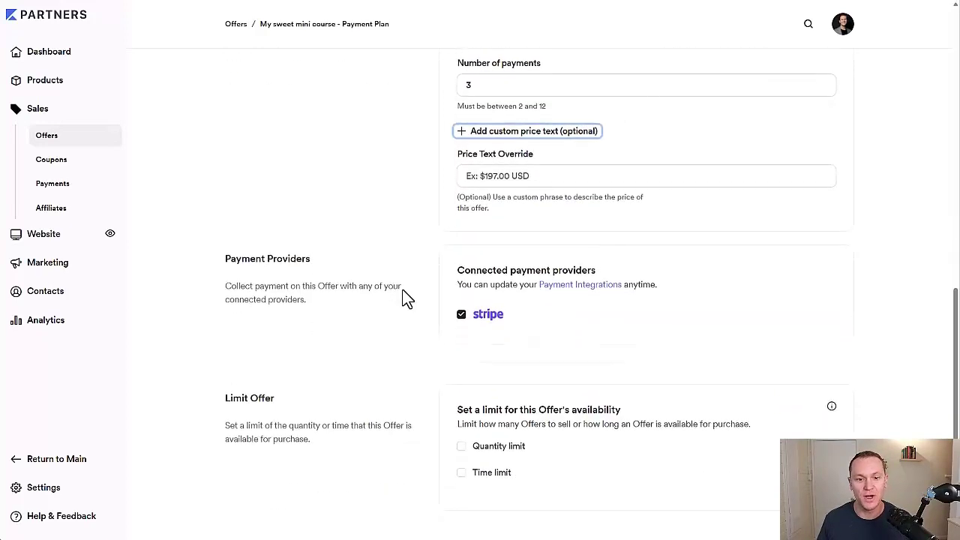
pyautogui.click(473, 177)
pyautogui.press('Escape')
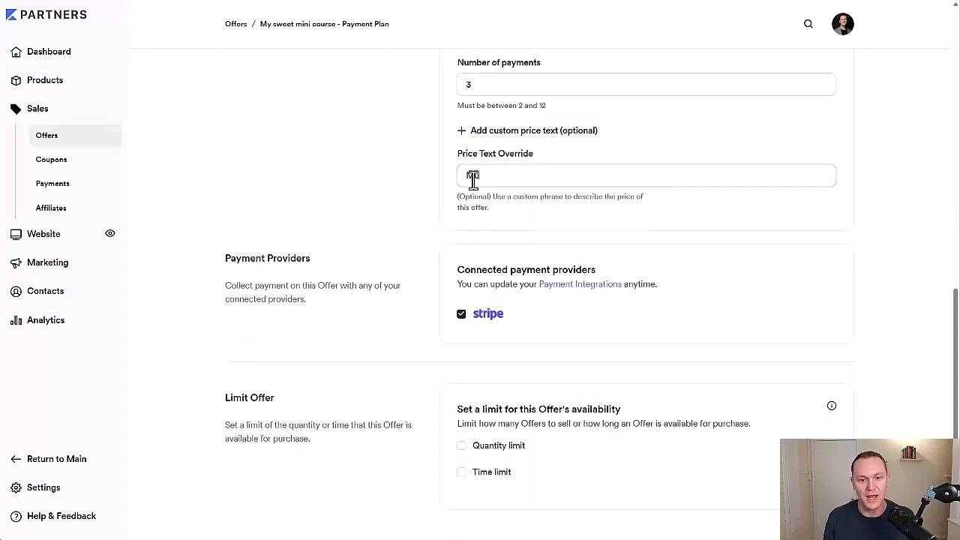
pyautogui.write('$')
pyautogui.write('nthly')
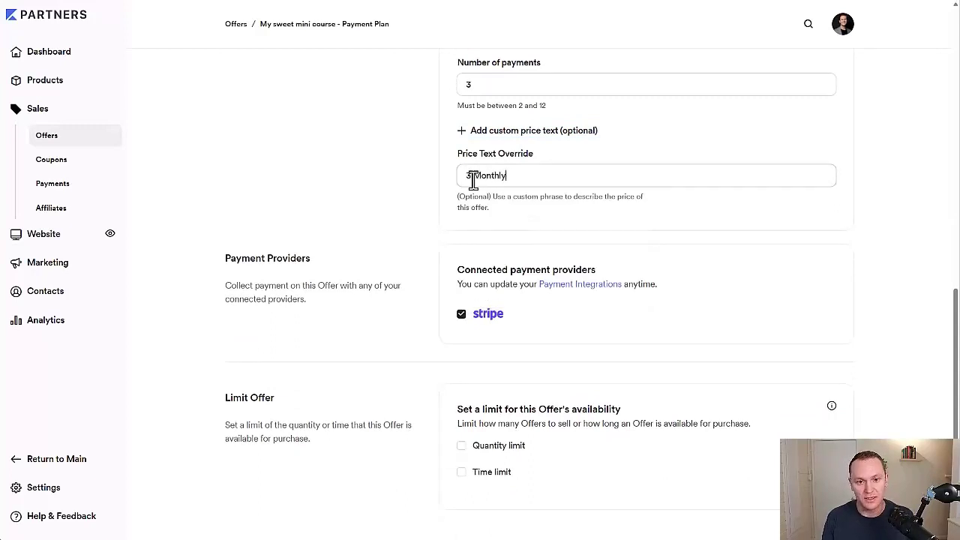
pyautogui.write(' Payments of ')
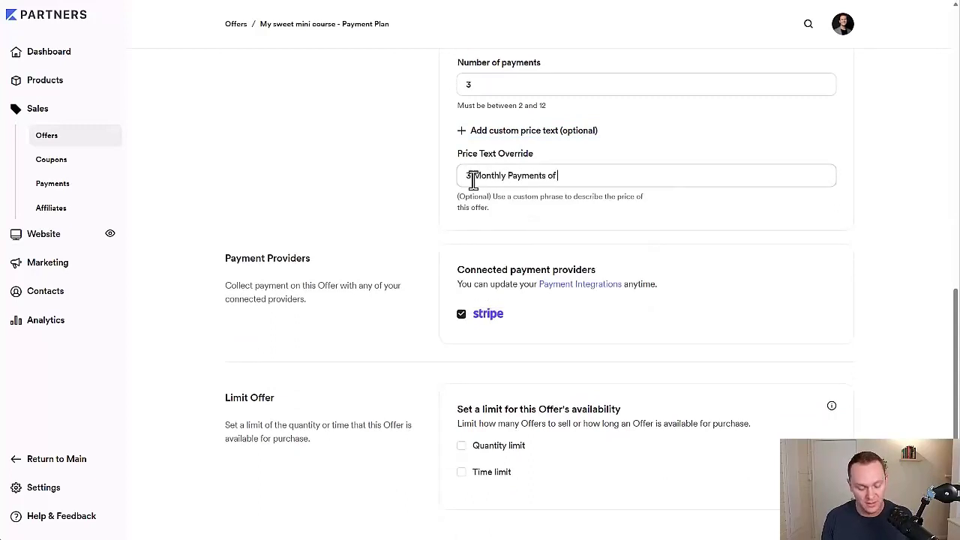
pyautogui.write('$82 ($2')
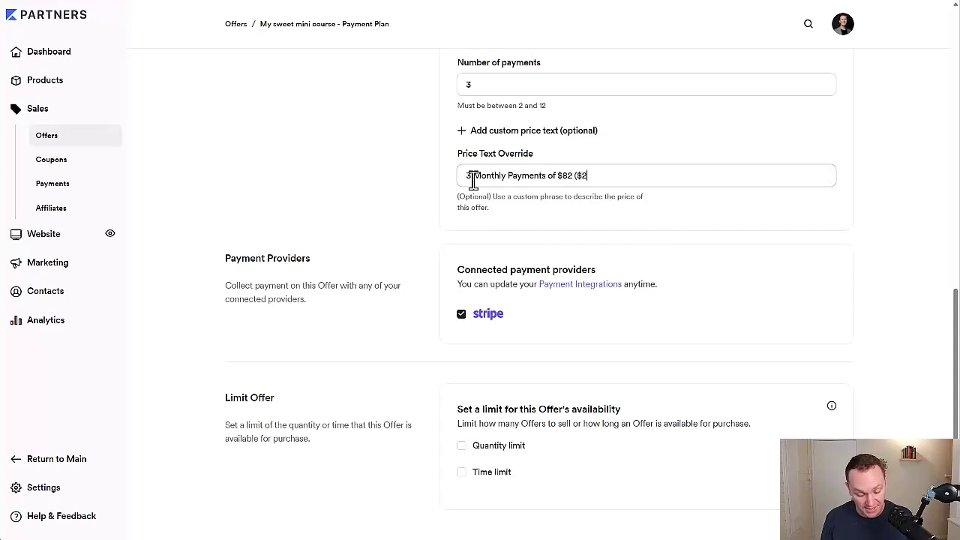
pyautogui.write('46 total(')
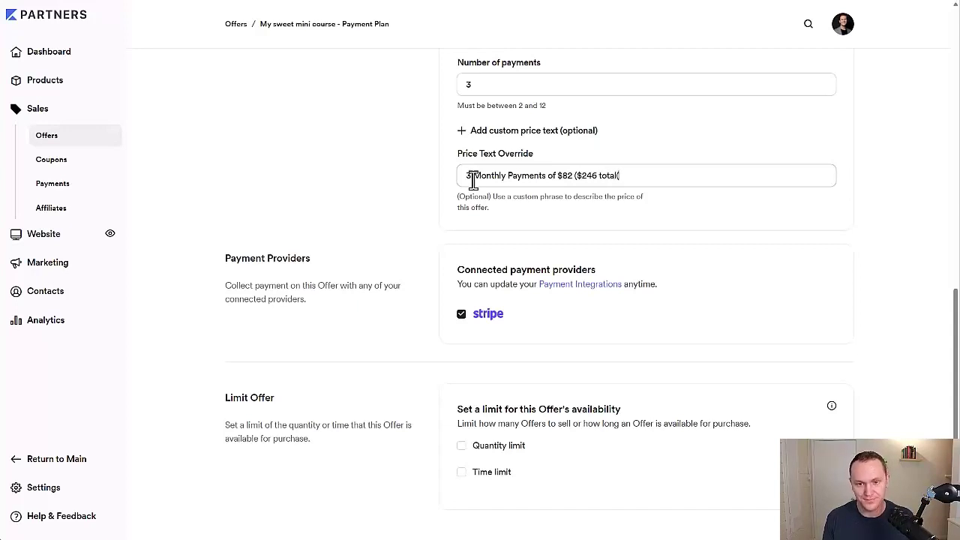
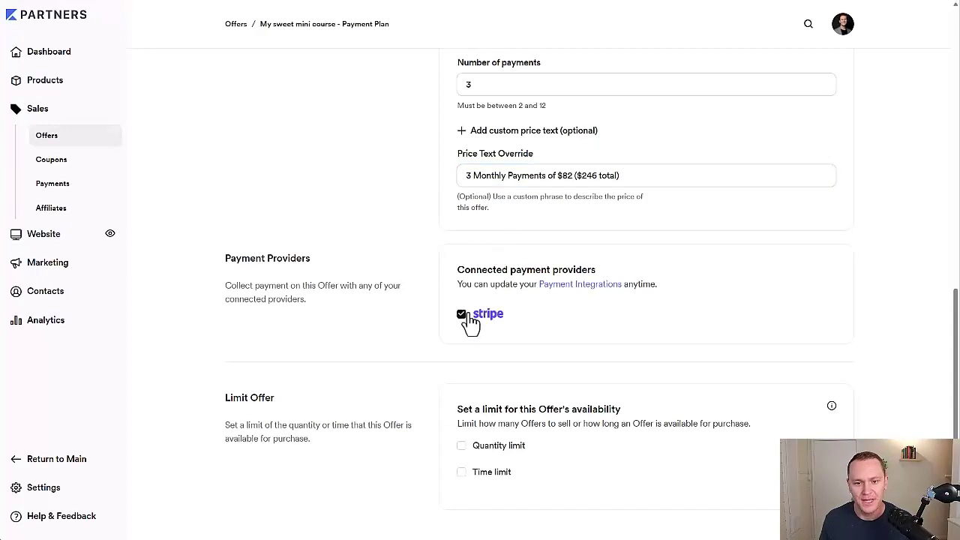
pyautogui.moveTo(597, 272); pyautogui.dragTo(411, 279)
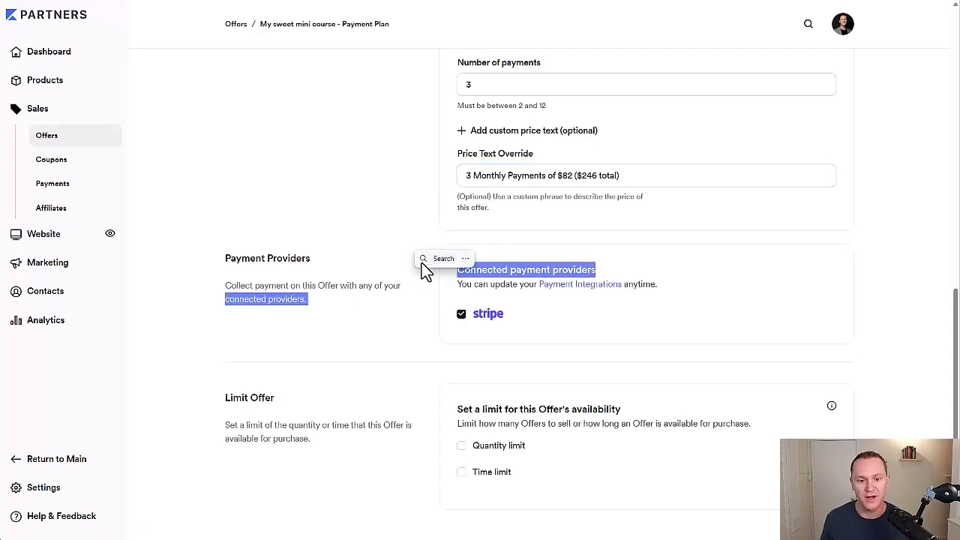
pyautogui.click(442, 258)
pyautogui.click(946, 14)
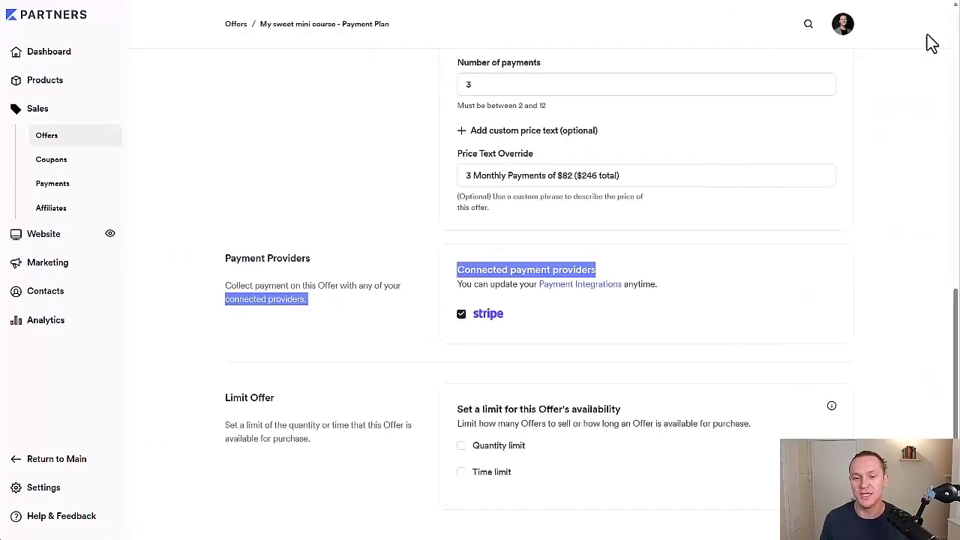
# Try out the quantity limit and time limit options for the offer's availability
pyautogui.click(540, 336)
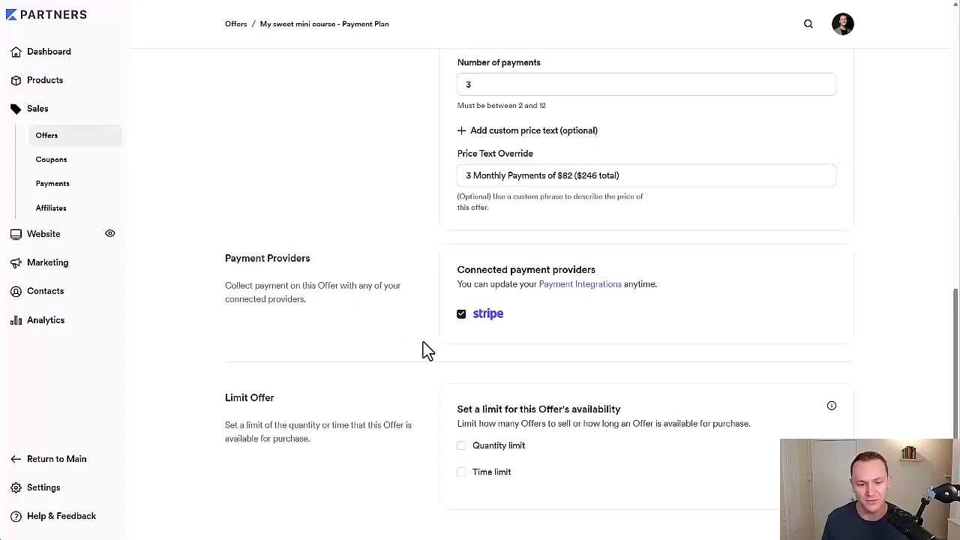
pyautogui.moveTo(227, 401); pyautogui.dragTo(303, 405)
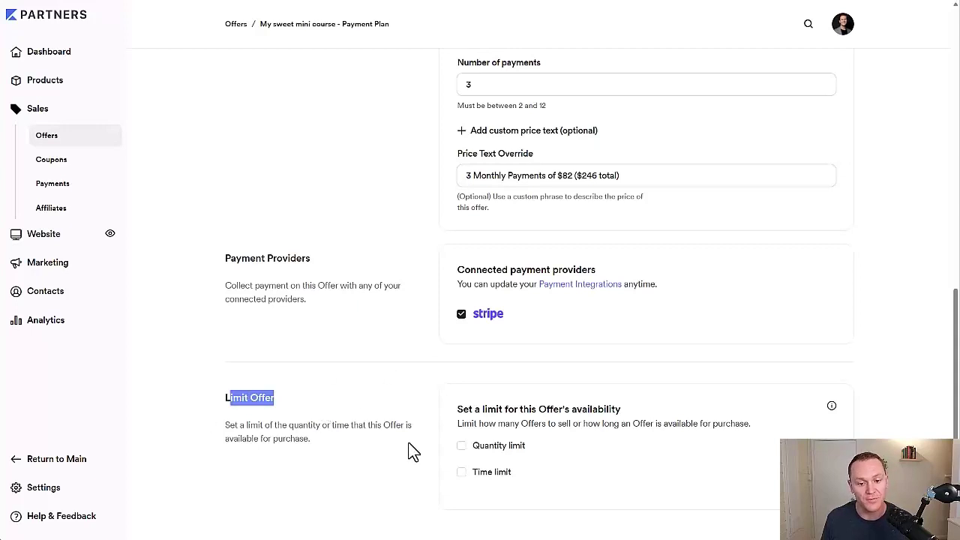
pyautogui.click(405, 417)
pyautogui.click(461, 446)
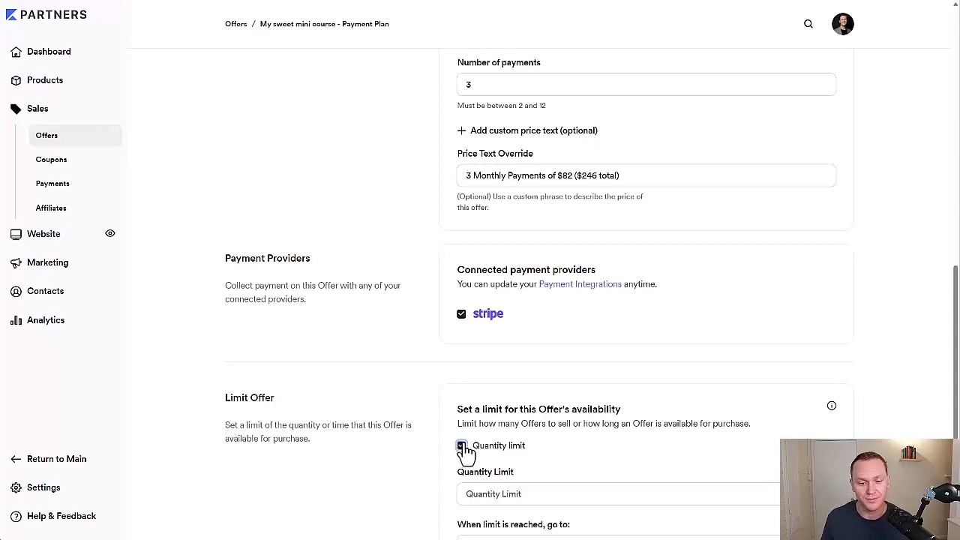
pyautogui.scroll(-2, 495, 438)
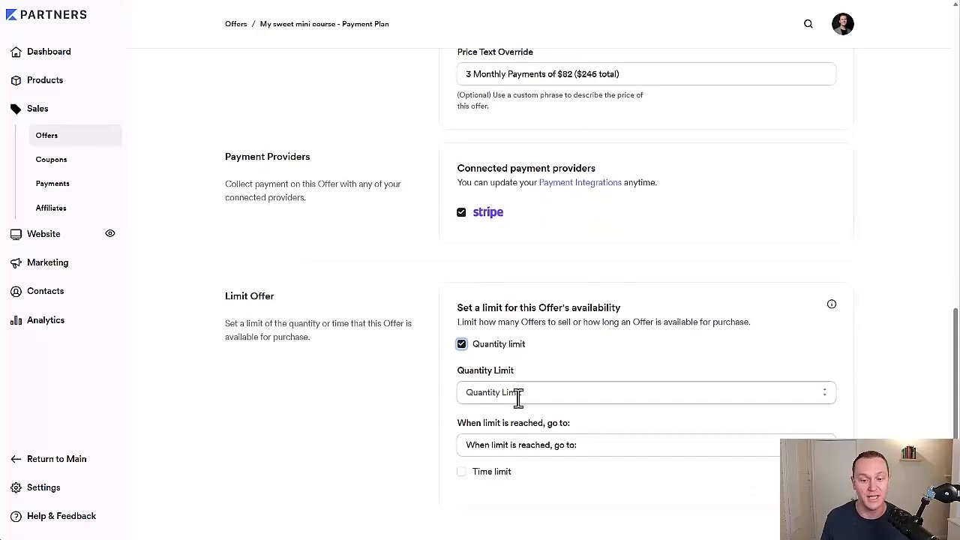
pyautogui.click(461, 344)
pyautogui.click(463, 473)
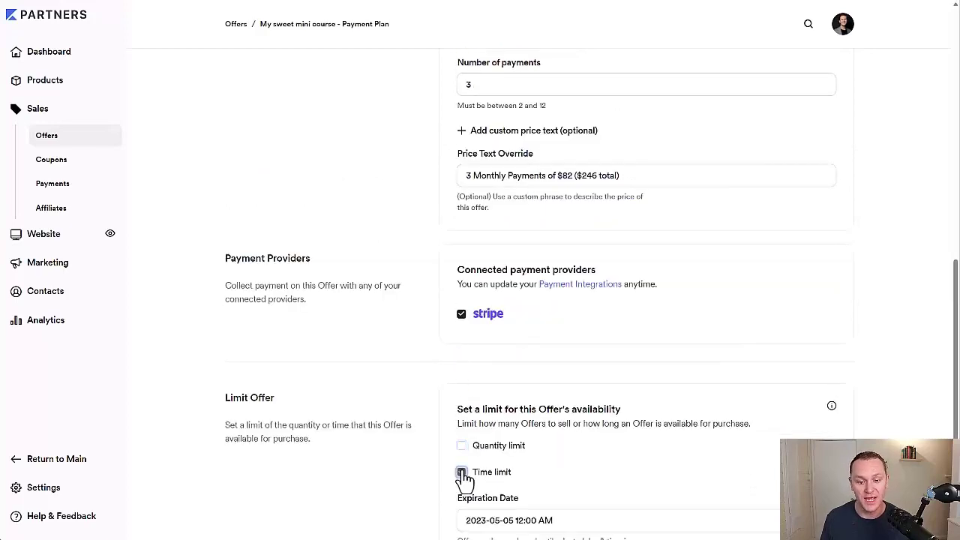
pyautogui.scroll(-2, 527, 418)
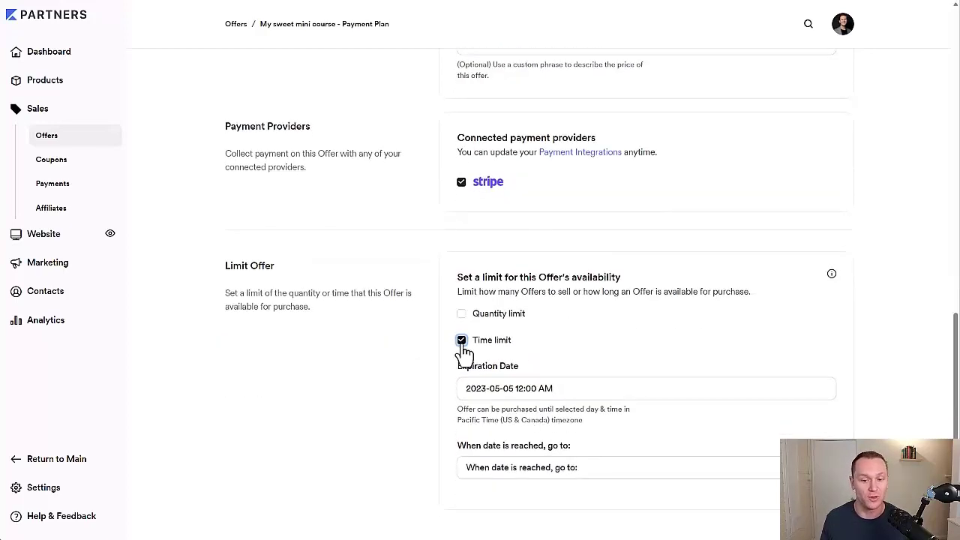
# Save the payment plan offer's pricing changes and open its checkout page for editing
pyautogui.scroll(8, 428, 413)
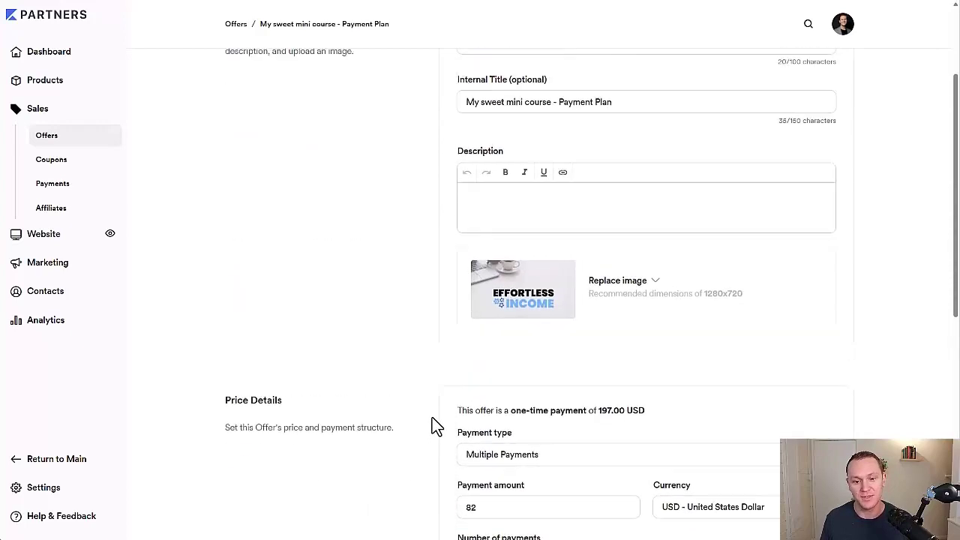
pyautogui.scroll(-4, 435, 424)
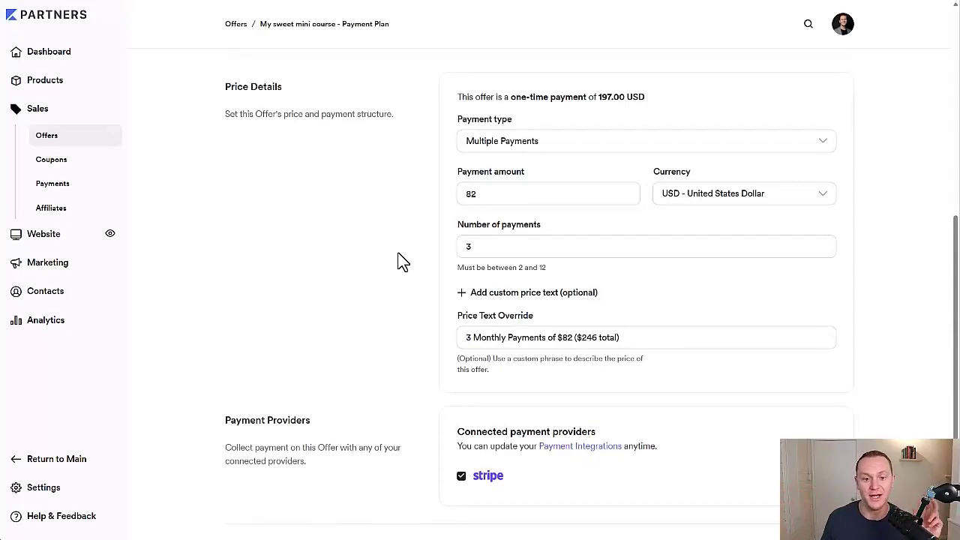
pyautogui.scroll(5, 299, 275)
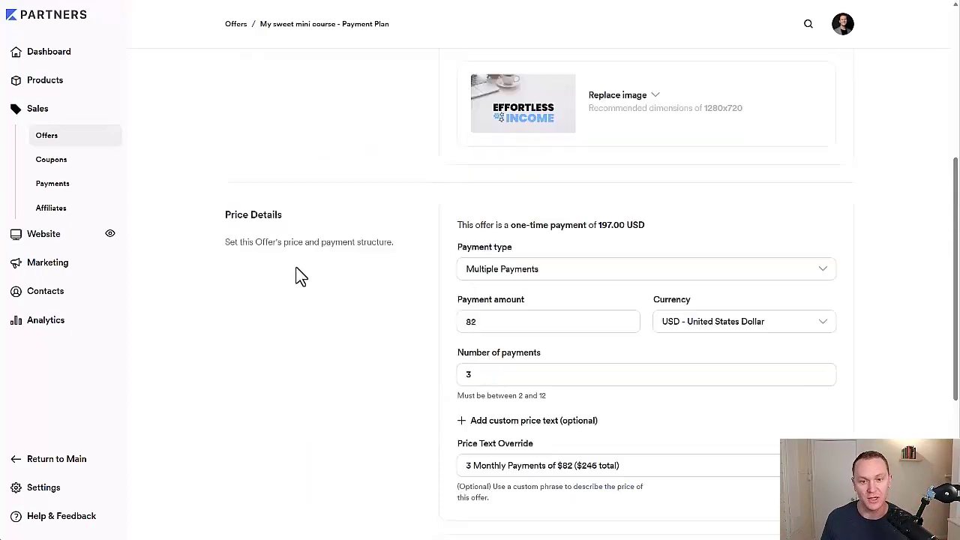
pyautogui.click(837, 84)
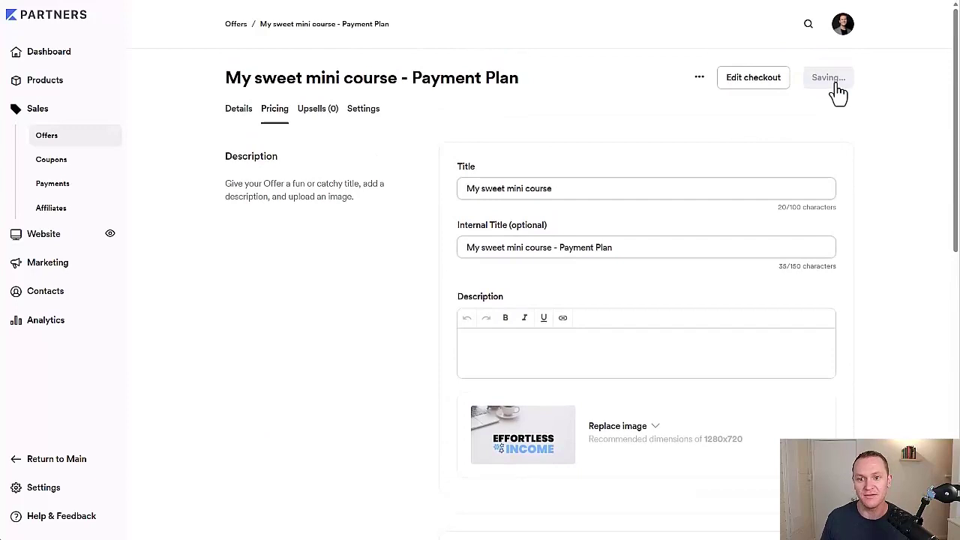
pyautogui.click(758, 94)
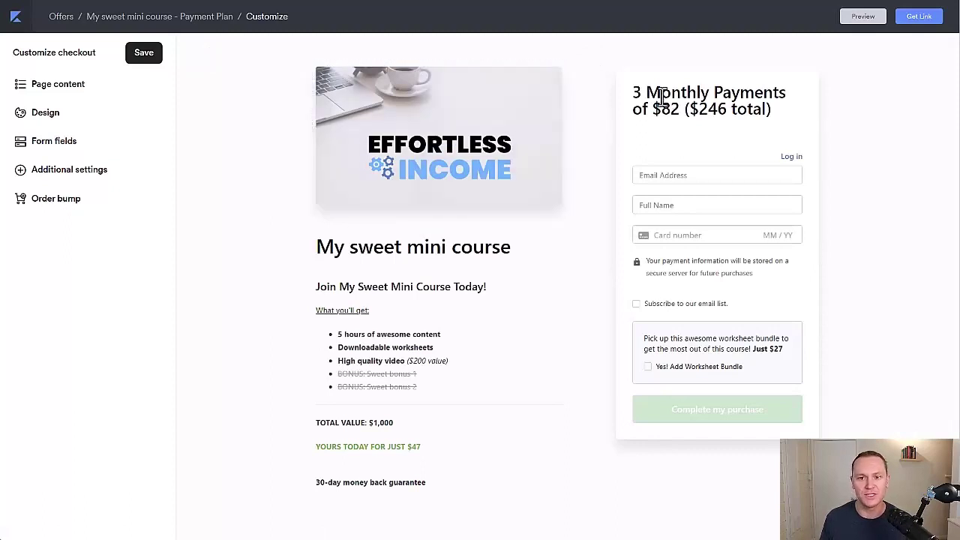
# Compare the price heading on the payment plan checkout with the one on the one-time payment offer's checkout preview
pyautogui.moveTo(633, 91); pyautogui.dragTo(779, 124)
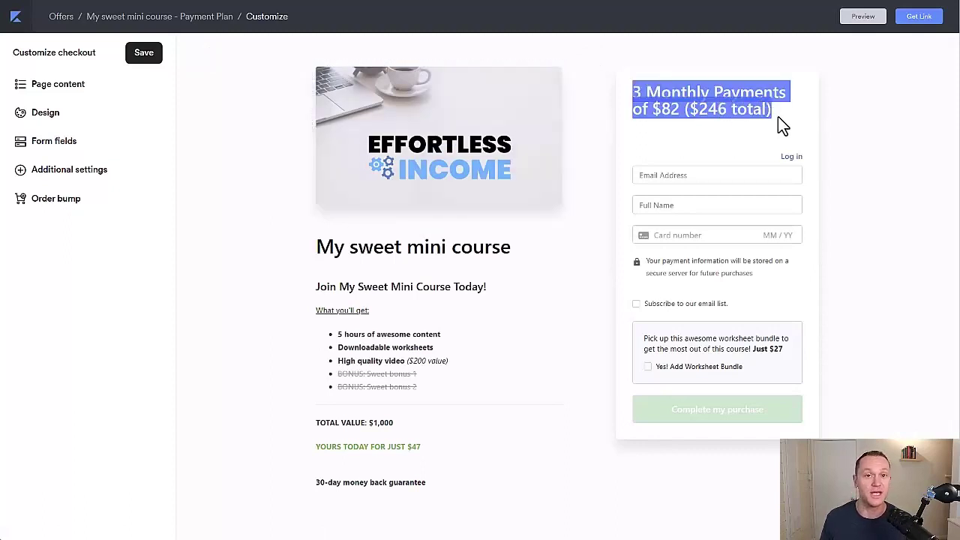
pyautogui.click(777, 116)
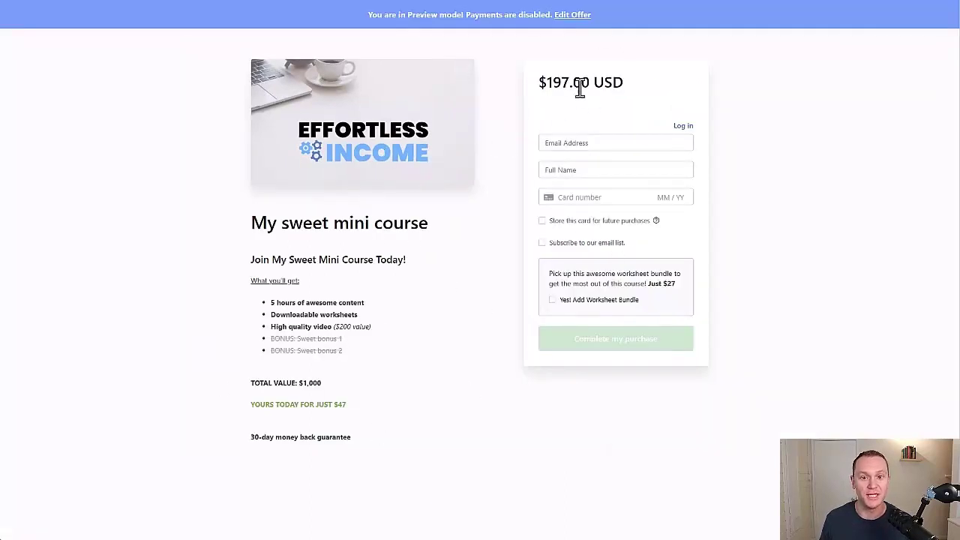
pyautogui.moveTo(540, 83); pyautogui.dragTo(624, 84)
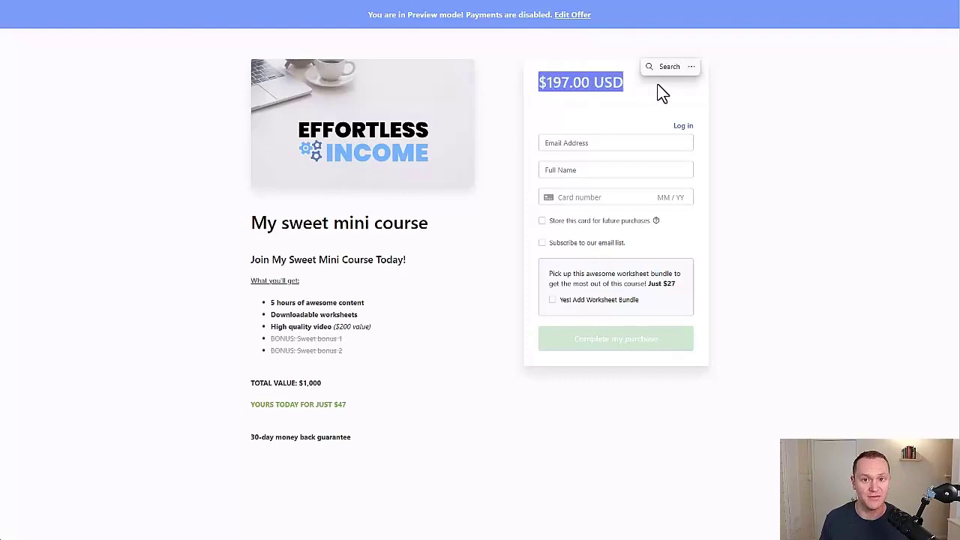
pyautogui.click(749, 77)
pyautogui.hotkey('ctrl', 'w')
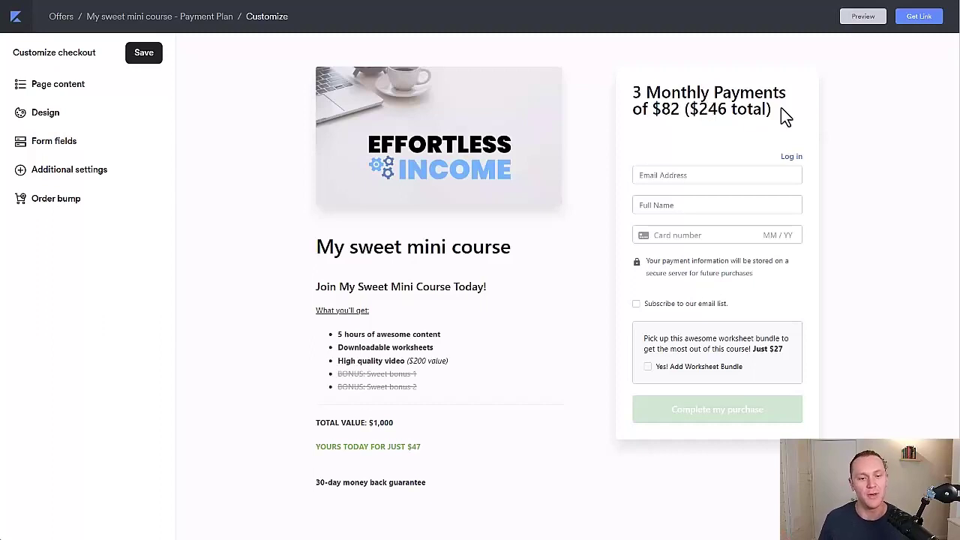
# Replace "YOURS" with "GET STARTED" in the green price line of the checkout description
pyautogui.moveTo(368, 435)
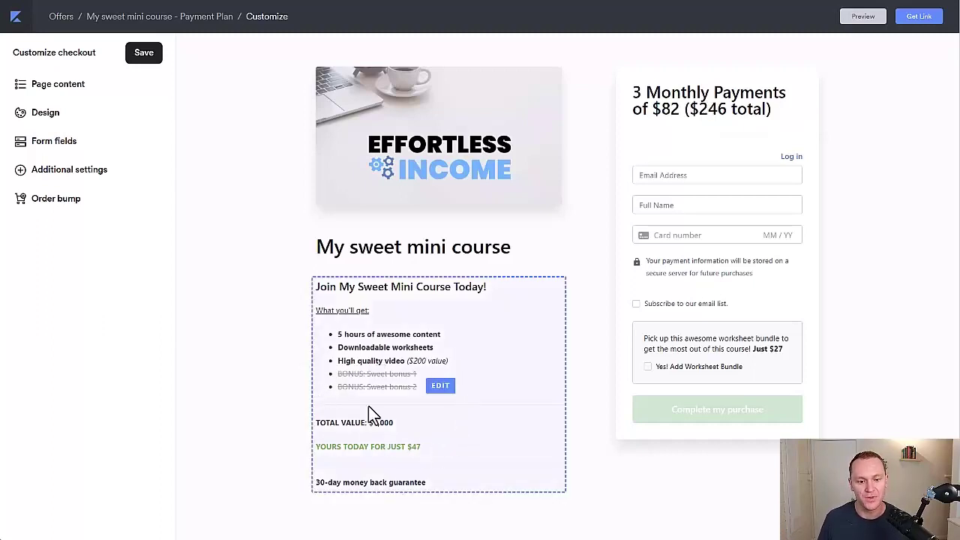
pyautogui.click(440, 386)
pyautogui.scroll(-5, 95, 259)
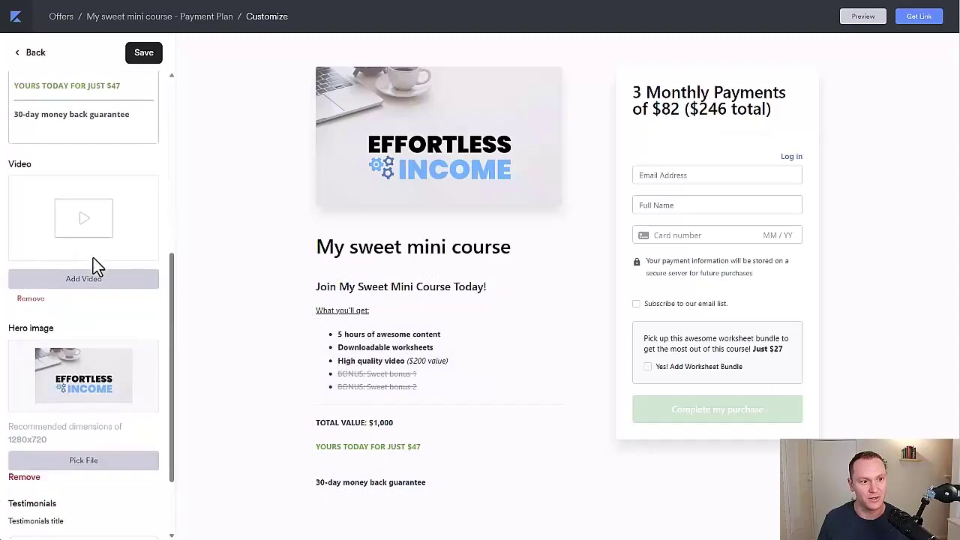
pyautogui.scroll(1, 97, 266)
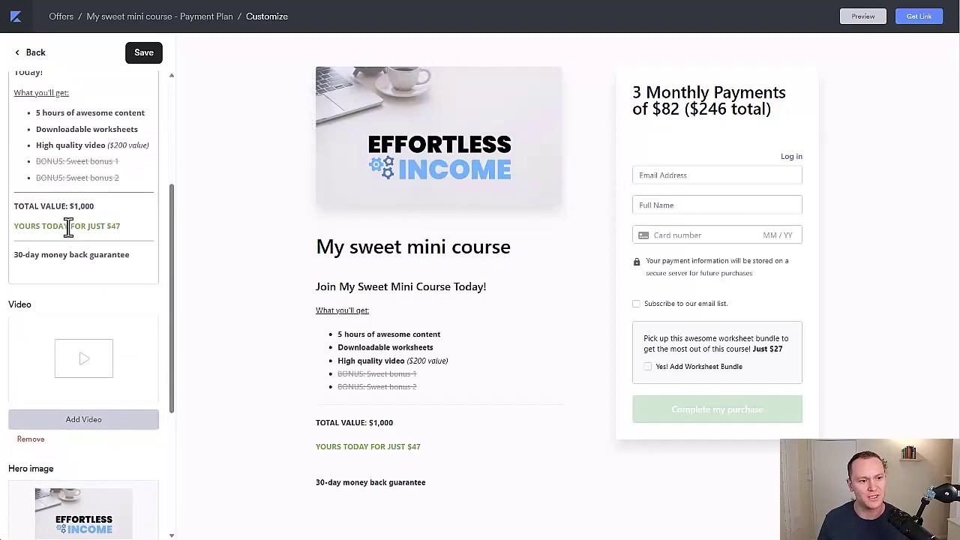
pyautogui.moveTo(39, 226); pyautogui.dragTo(15, 227)
pyautogui.write('YET START')
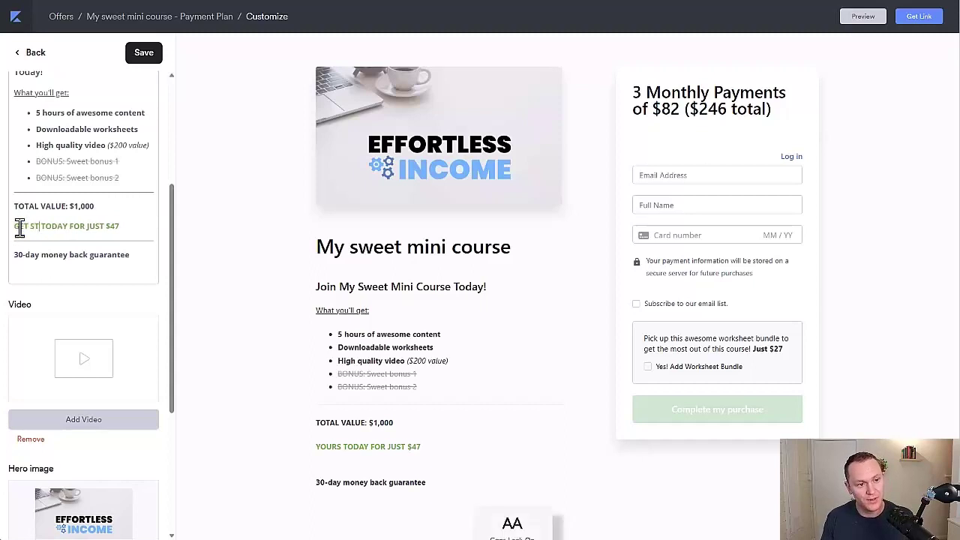
pyautogui.write('ED')
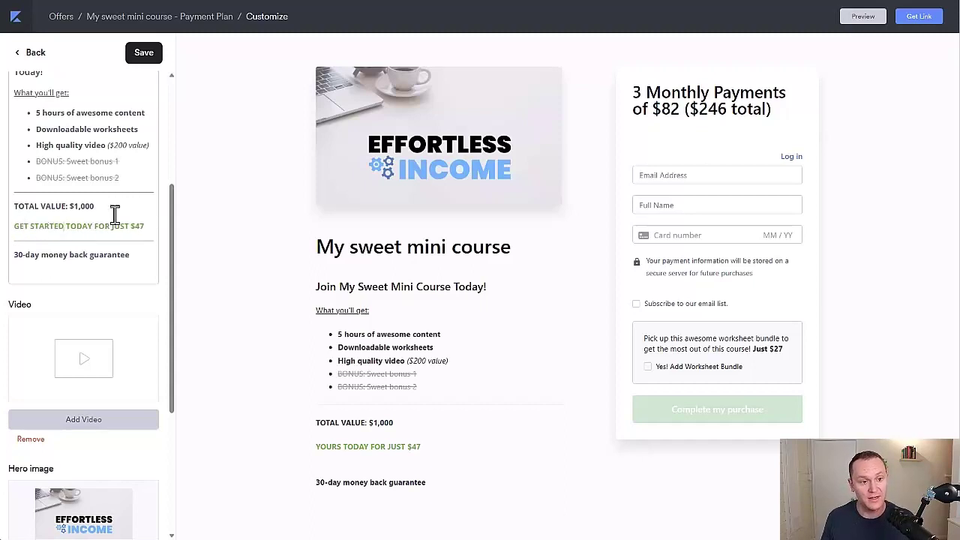
# Set the price in the checkout description's green line to $82 and save the checkout page
pyautogui.moveTo(142, 229); pyautogui.dragTo(135, 229)
pyautogui.write('82')
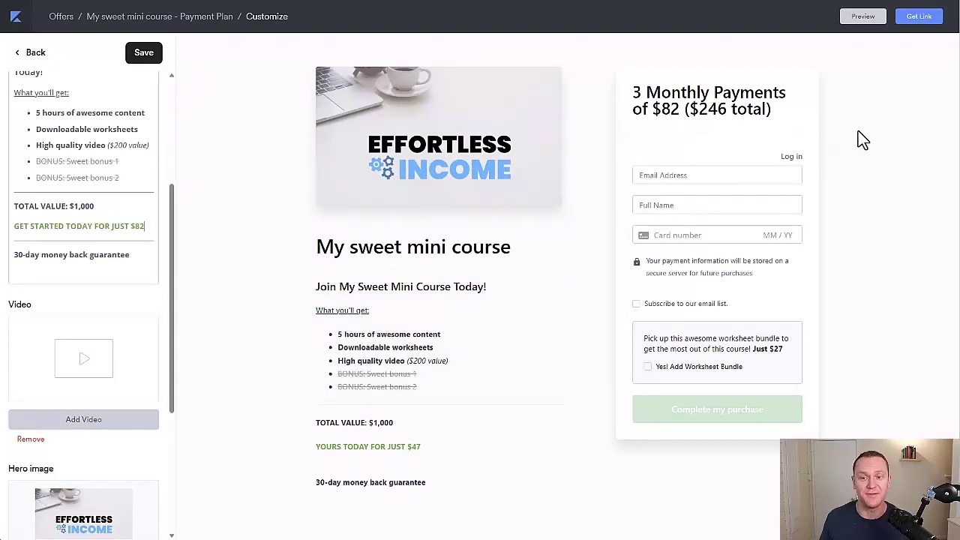
pyautogui.moveTo(817, 139); pyautogui.dragTo(631, 105)
pyautogui.click(619, 109)
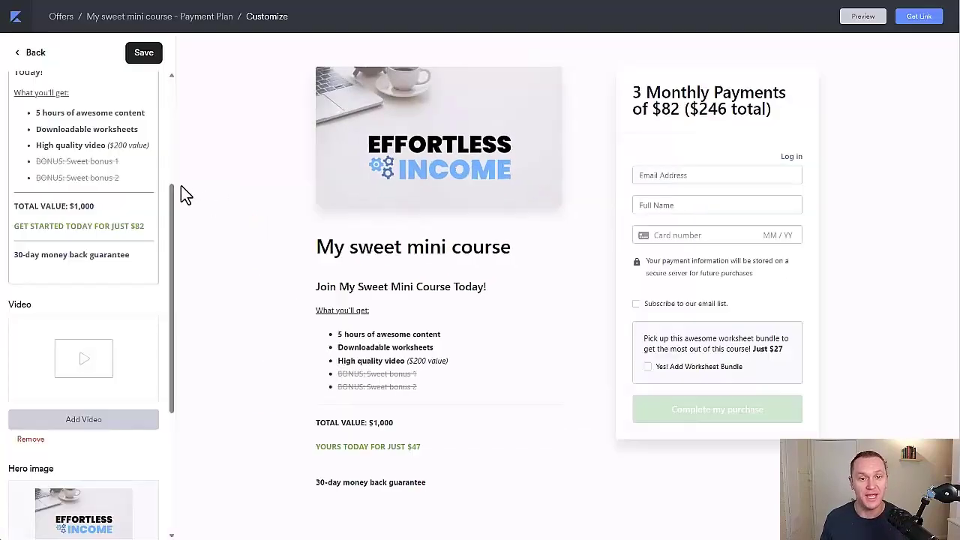
pyautogui.click(143, 52)
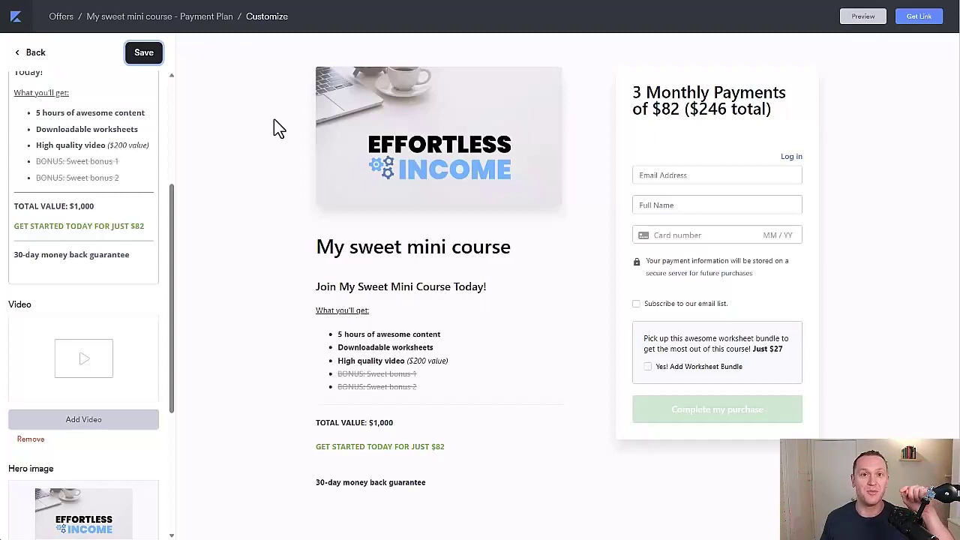
# Copy the payment plan offer's shareable link and close the link dialog
pyautogui.click(915, 18)
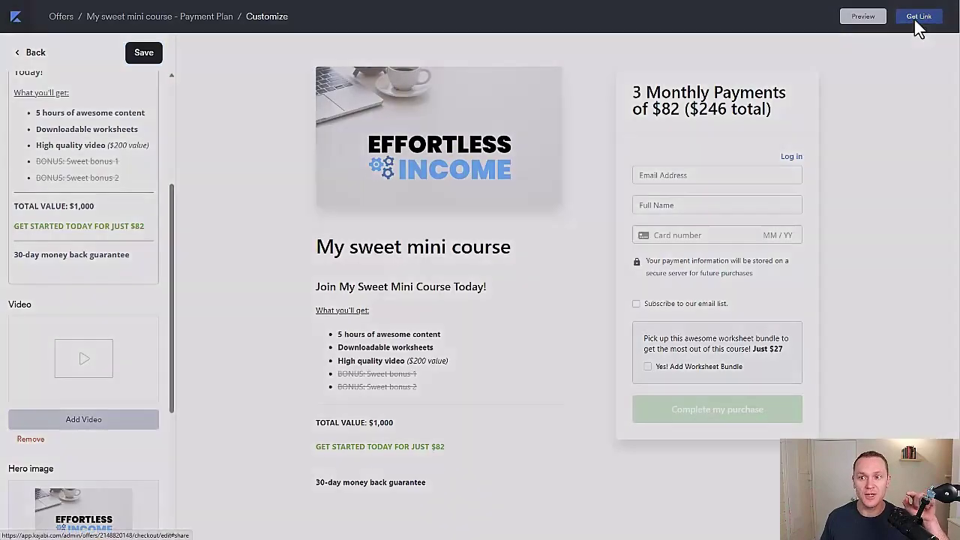
pyautogui.click(600, 154)
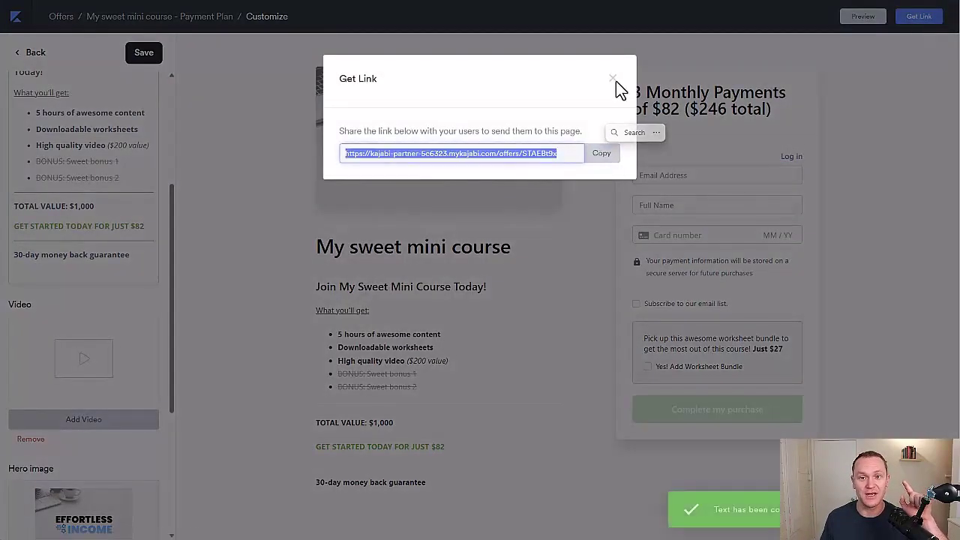
pyautogui.click(612, 79)
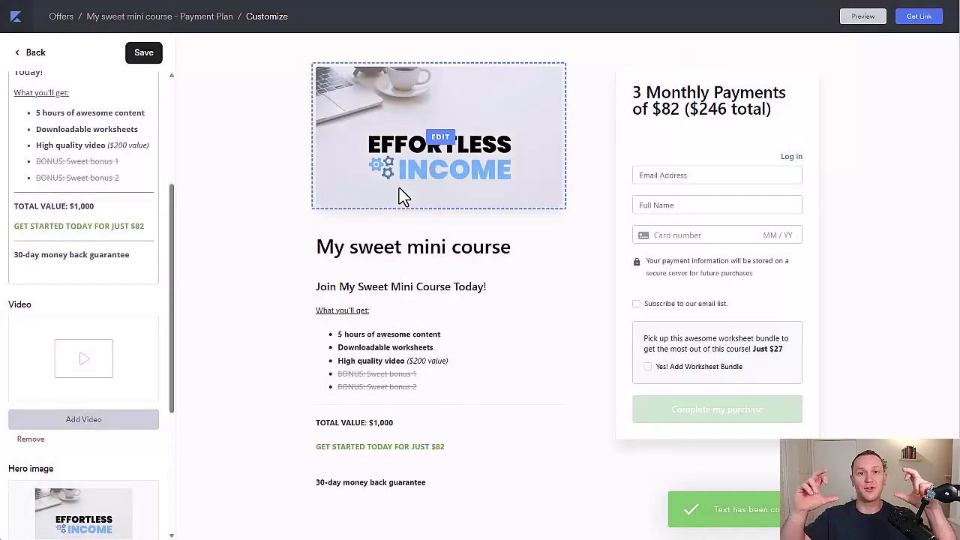